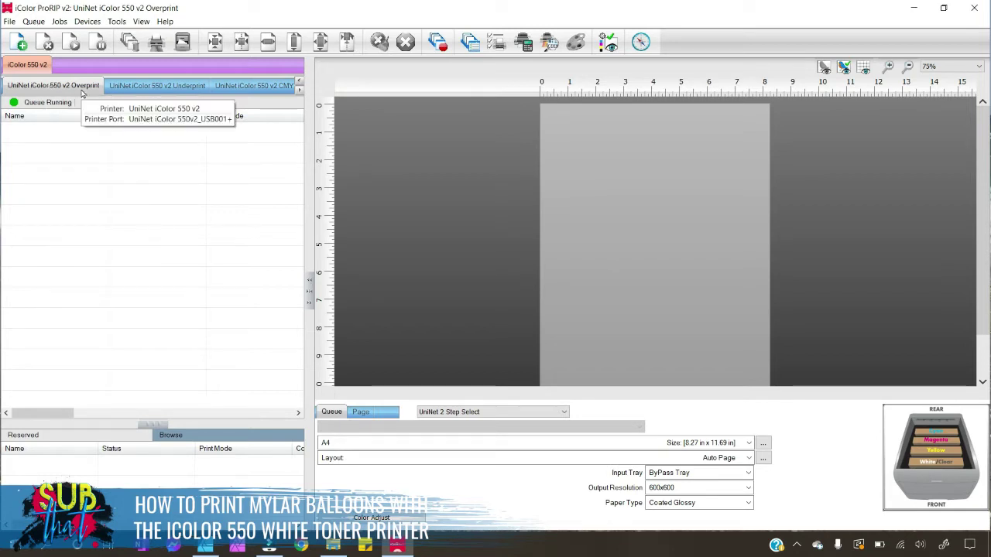
Look through the Underprint and CMYK queues, return to the Overprint queue, and choose the UniNet 2 Step Select print mode
left_click(155, 87)
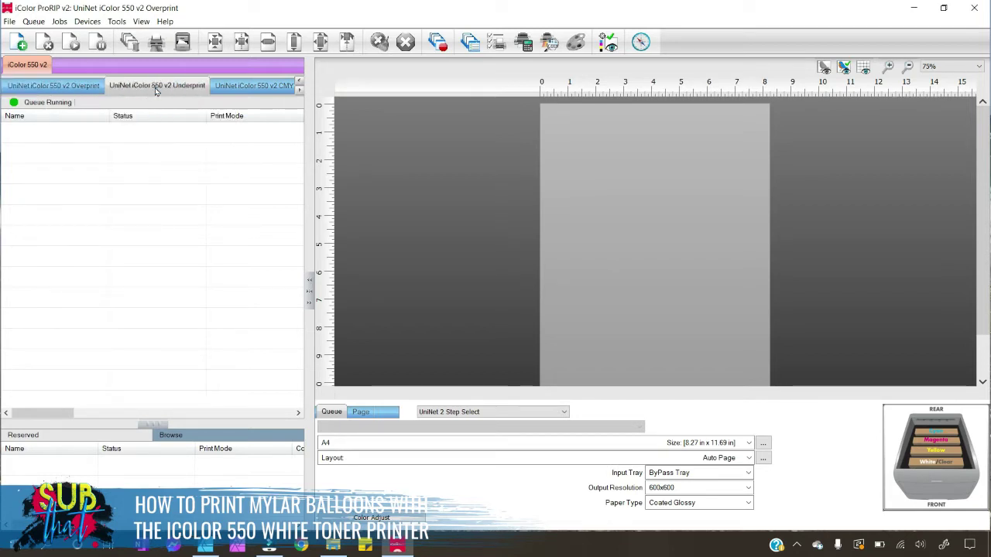
left_click(256, 86)
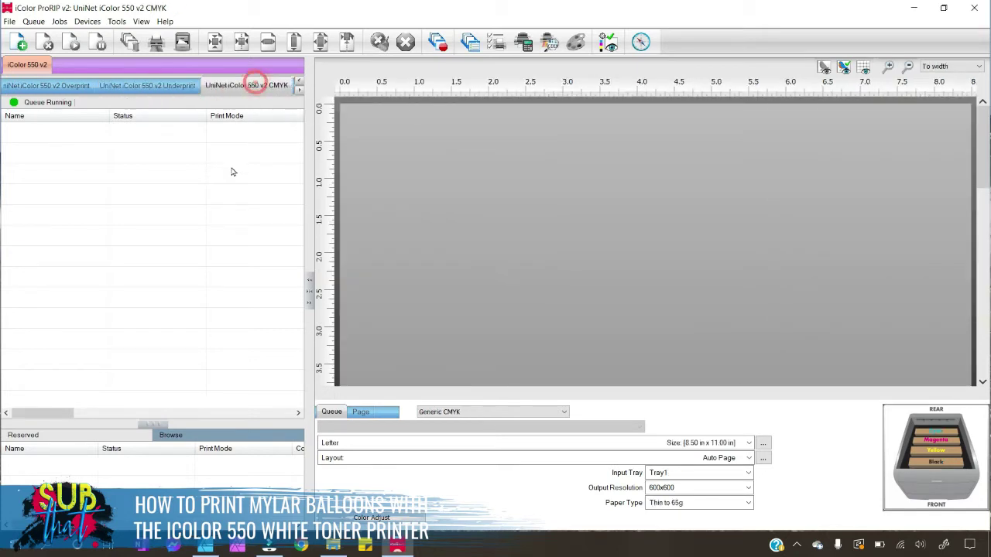
left_click(57, 87)
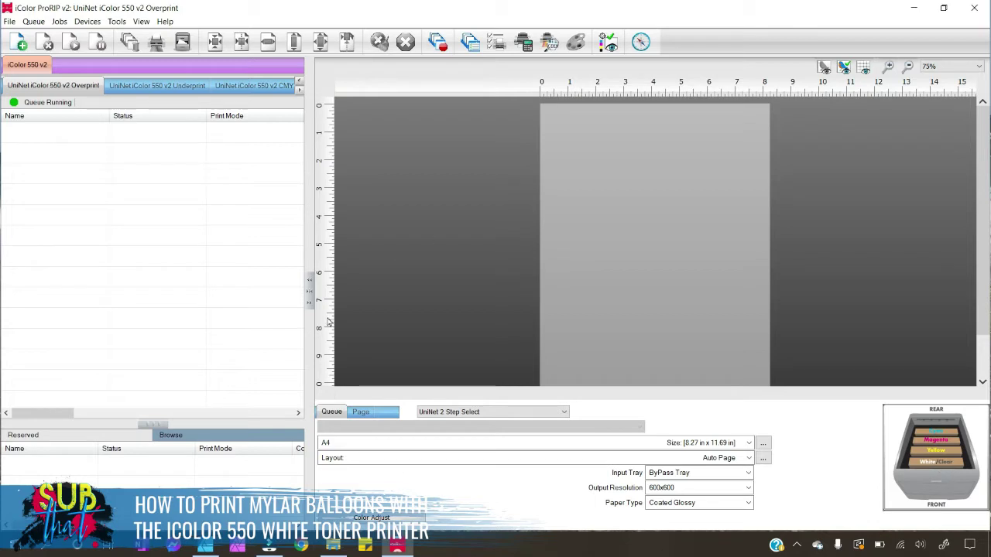
left_click(491, 416)
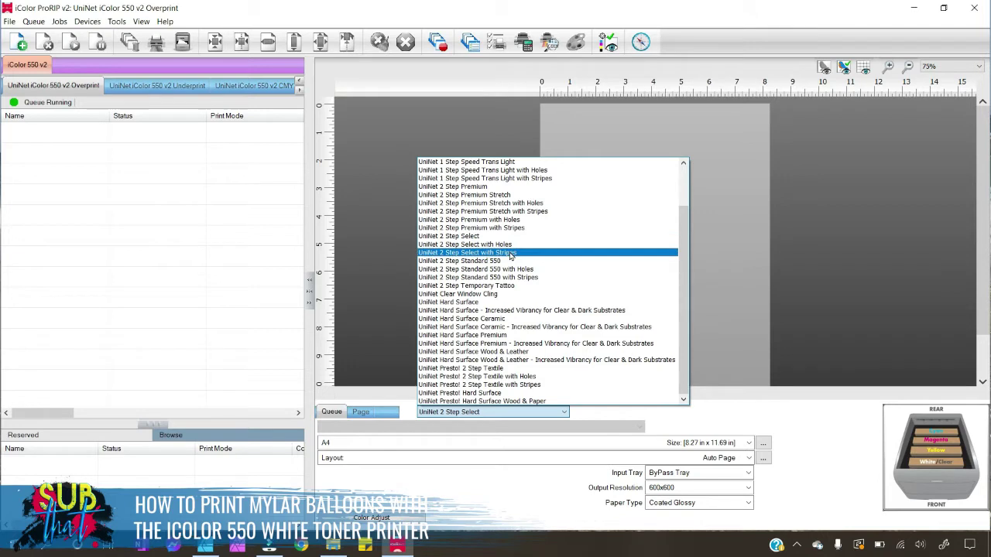
left_click(469, 237)
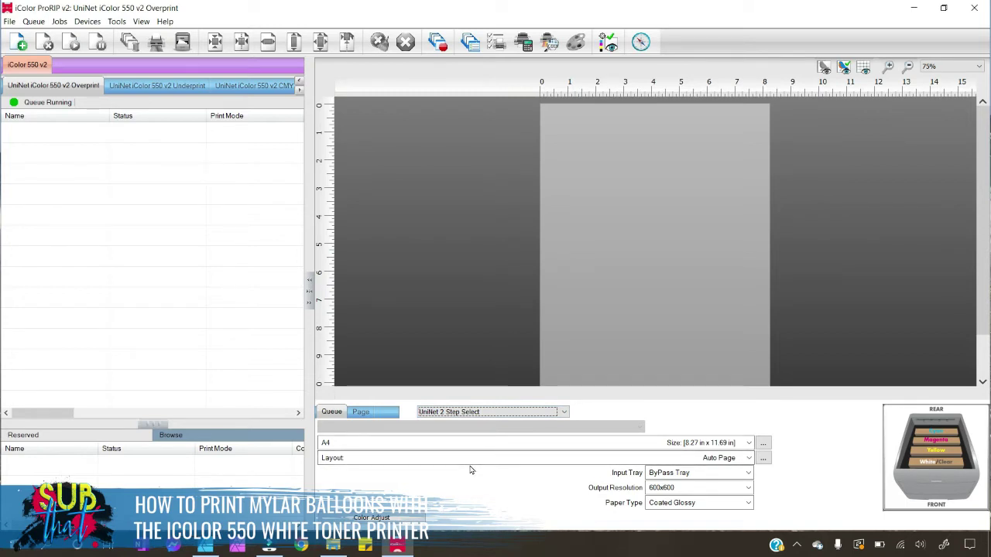
Import the OVER THE MOON BALLOON image from Downloads into the Overprint queue
left_click(19, 43)
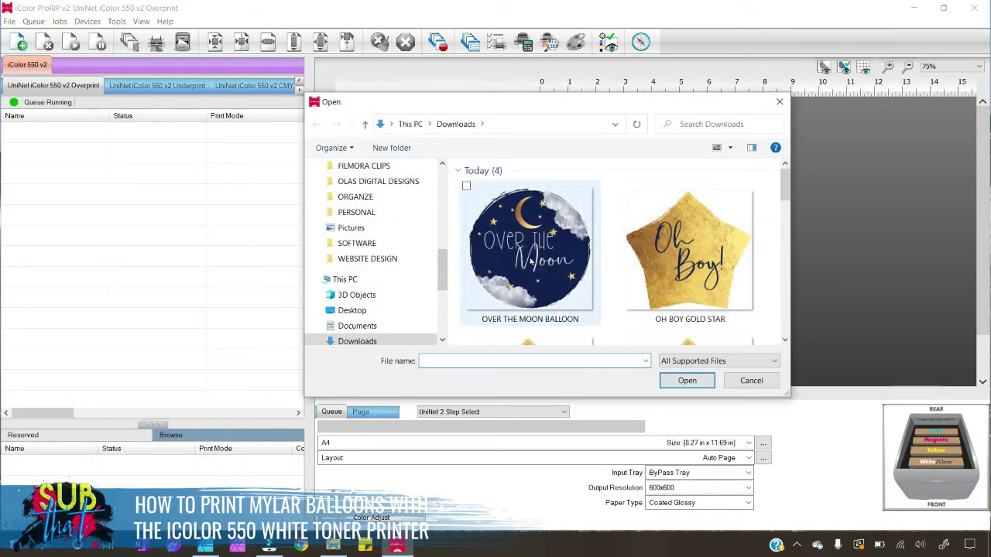
left_click(531, 262)
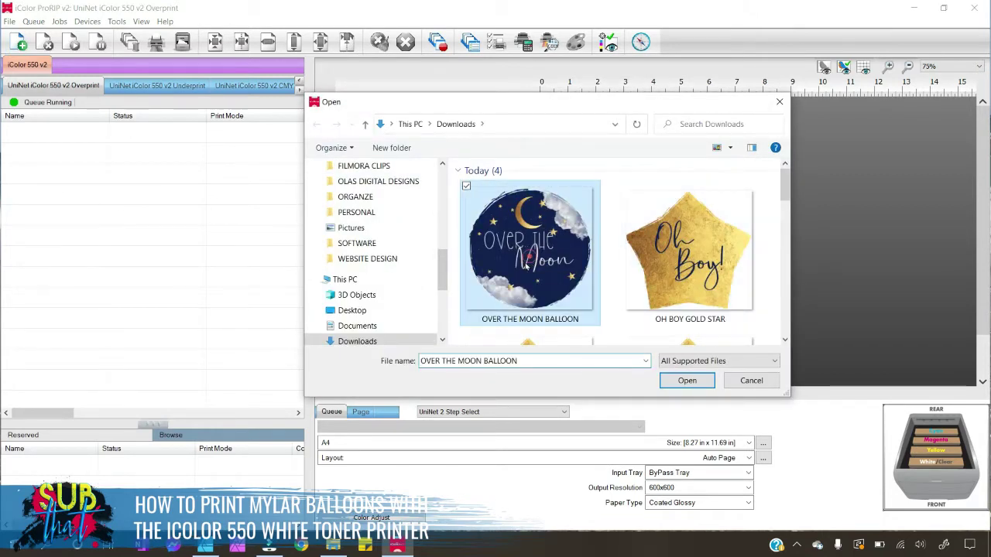
left_click(686, 381)
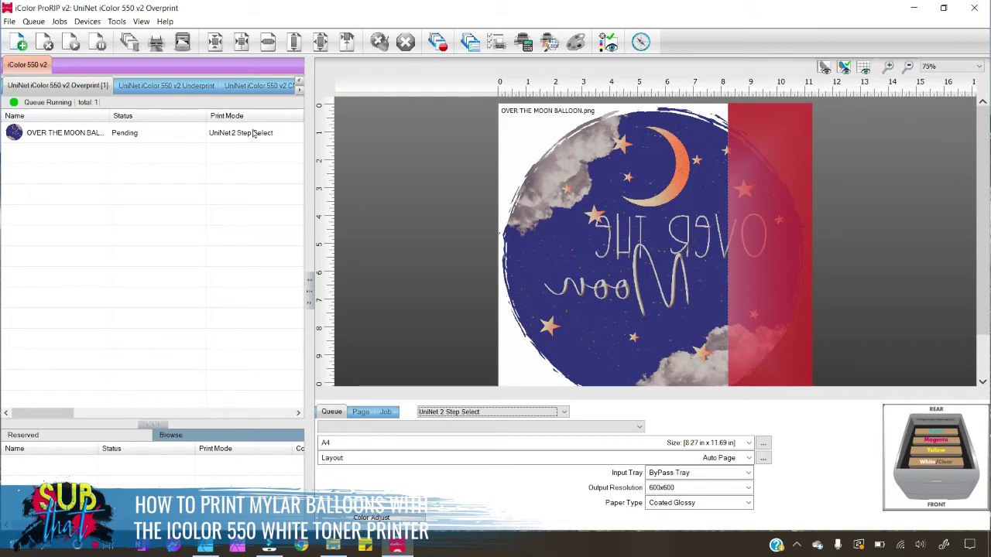
Fit the OVER THE MOON BALLOON job to the A4 page and centre it on the sheet
left_click(181, 133)
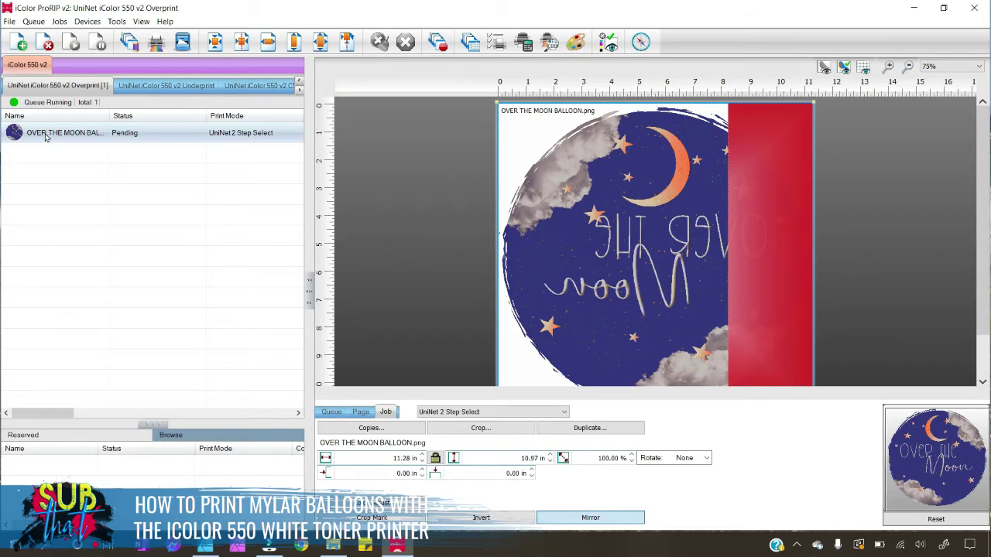
left_click(321, 42)
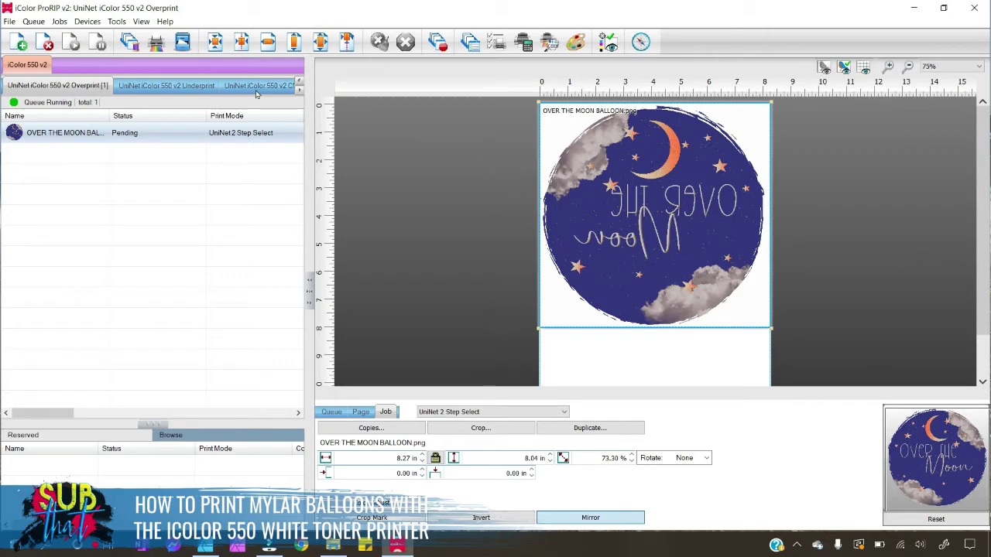
left_click(216, 43)
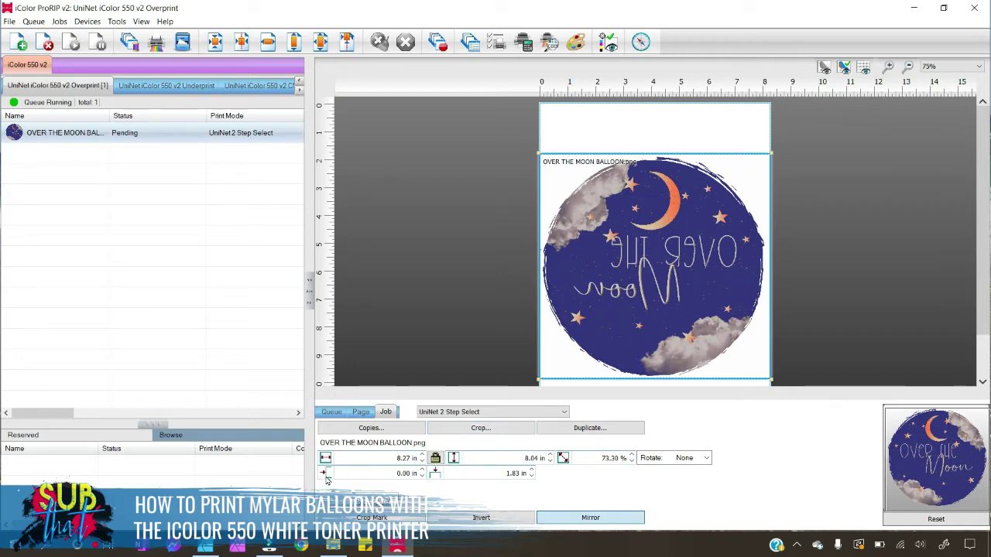
Try horizontal positions of 0.25 in and 0.13 in for the balloon design, and set it to 0.05 in
left_click(423, 473)
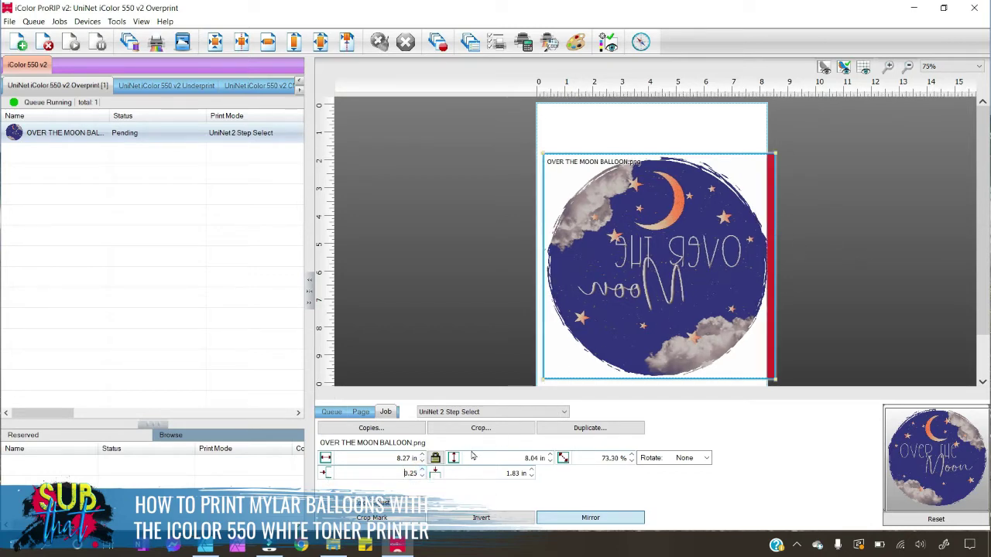
left_click(412, 470)
key("BackSpace")
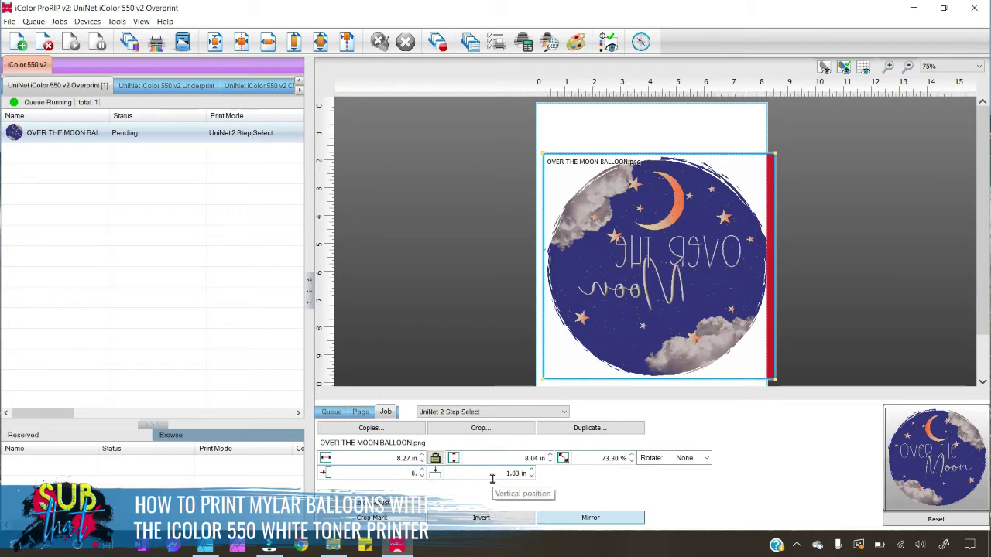
type("25")
left_click(514, 473)
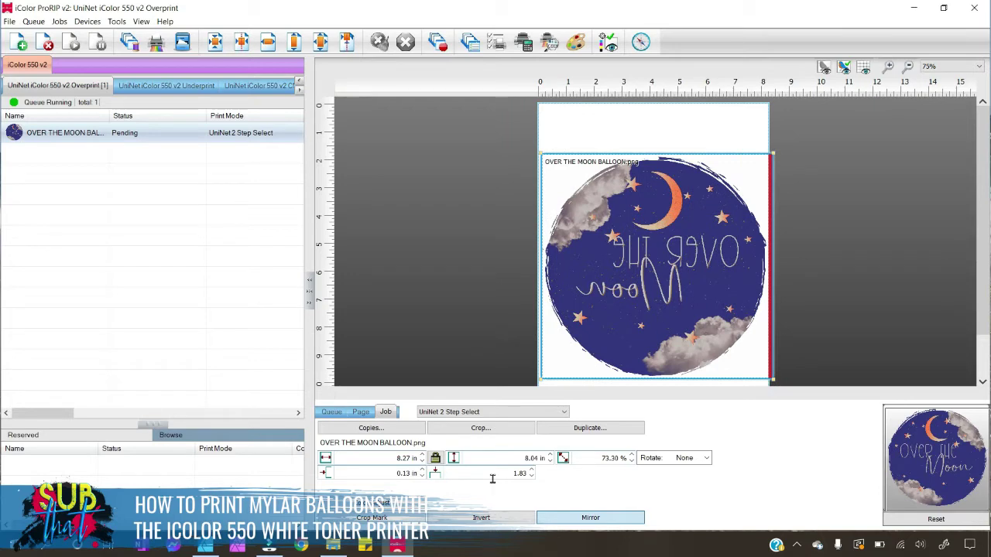
left_click(407, 473)
left_click(411, 474)
key("BackSpace")
type("05")
key("Tab")
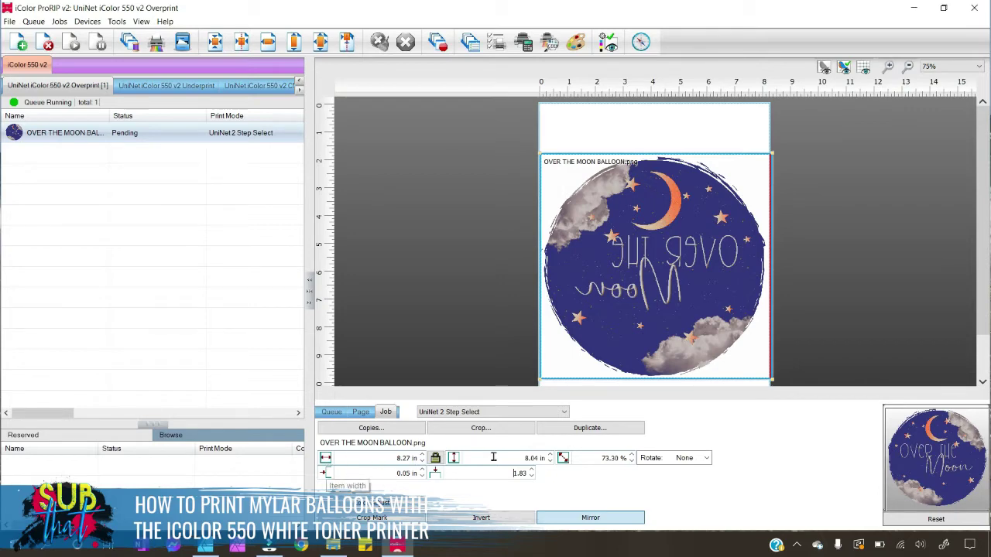
Set the balloon design's width to 8.1 in with proportions locked, and centre it on the page again
double_click(410, 458)
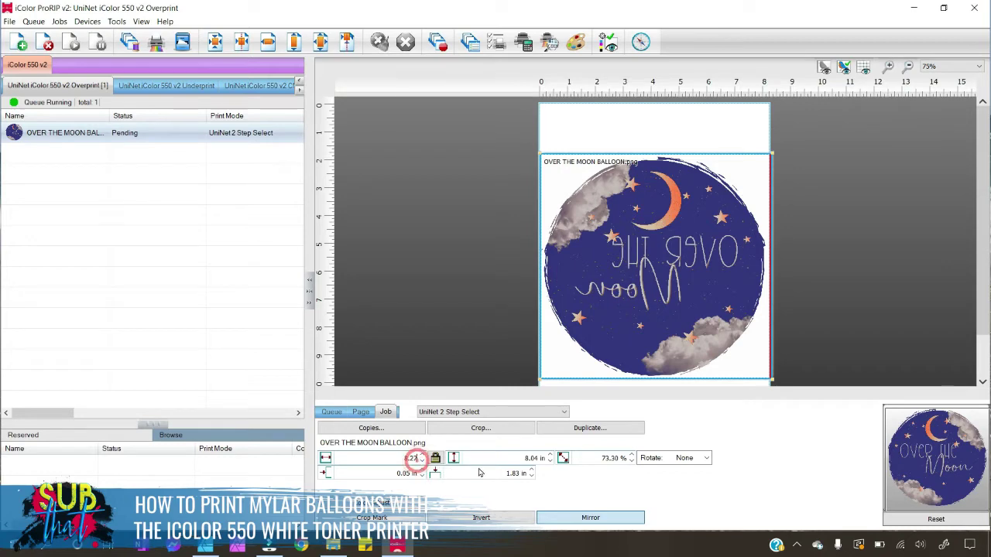
type("8.1")
key("Tab")
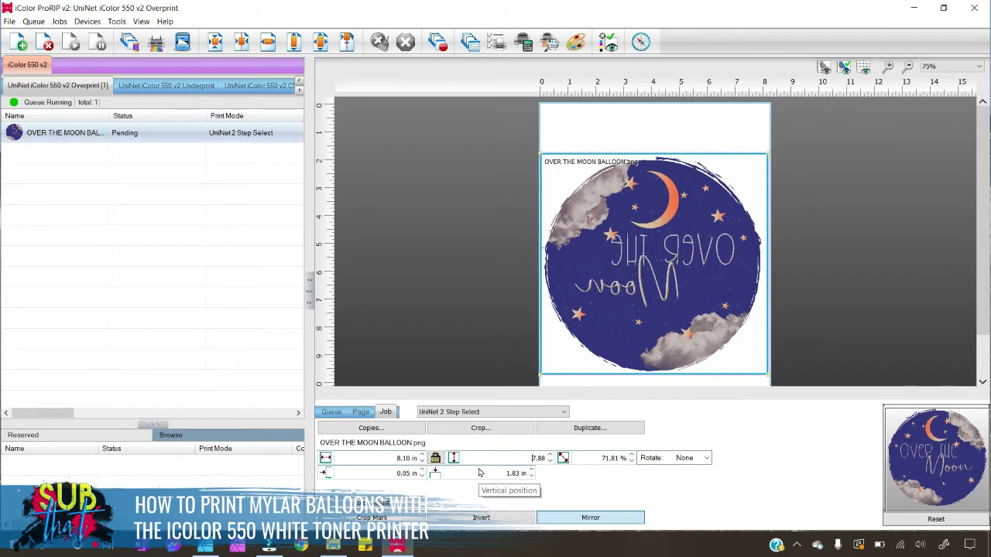
left_click(217, 42)
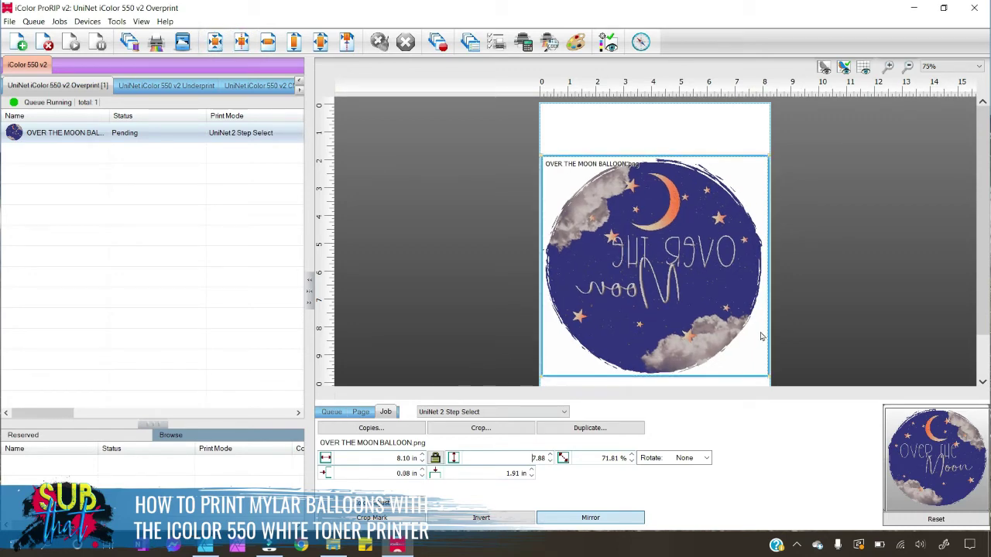
Deselect the job and set the number of copies of the sheet to 2
left_click(759, 418)
left_click(361, 412)
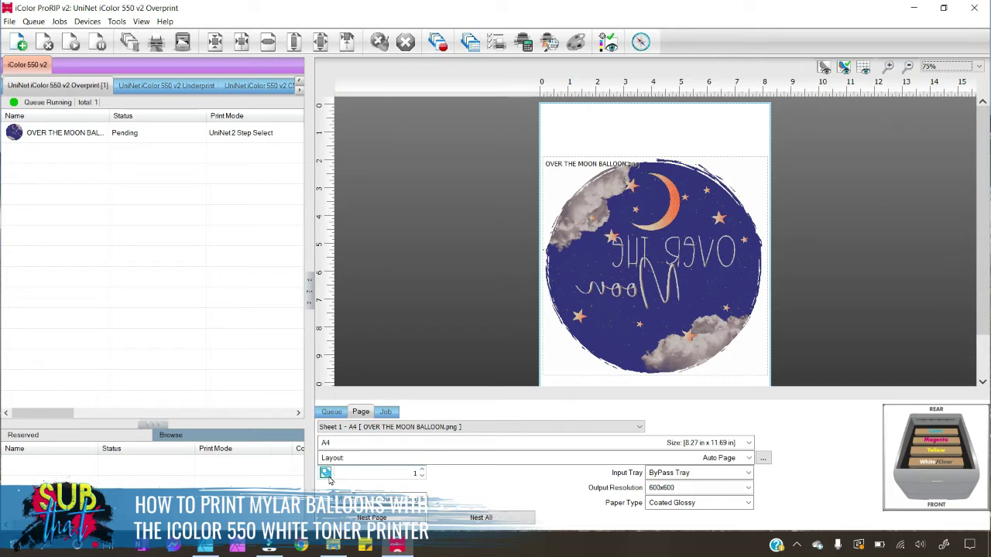
left_click(421, 470)
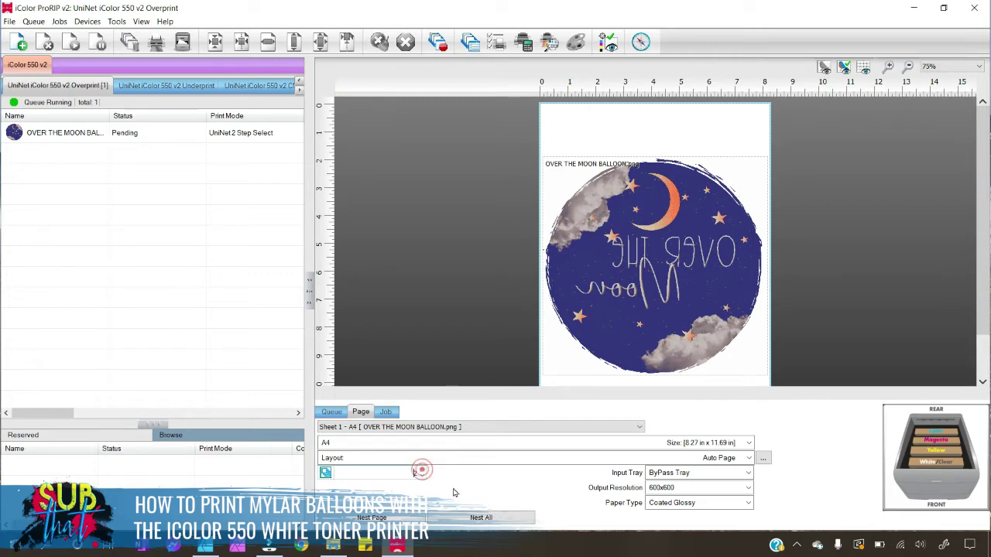
Disable ink removal in the balloon job's Easy Color Adjustments and apply the change
left_click(390, 415)
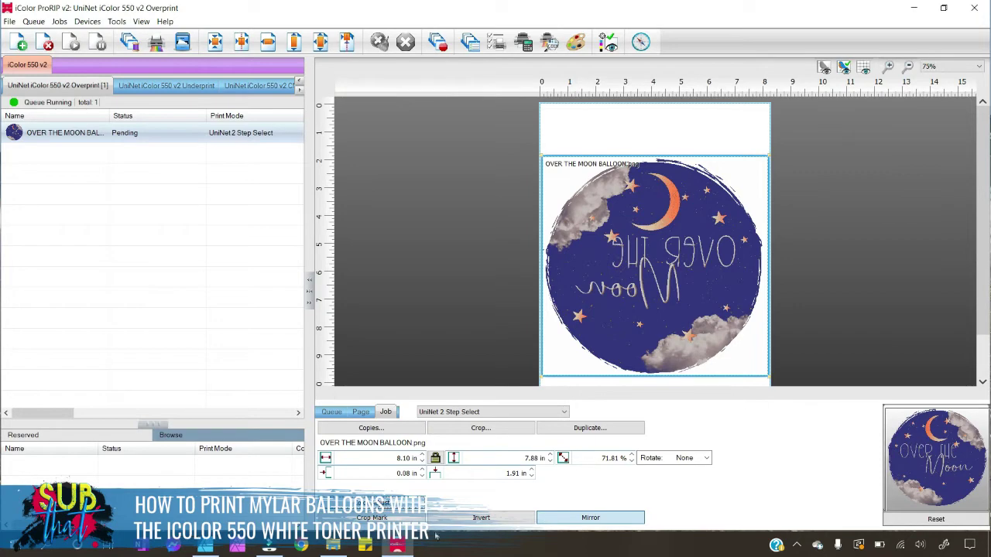
left_click(396, 508)
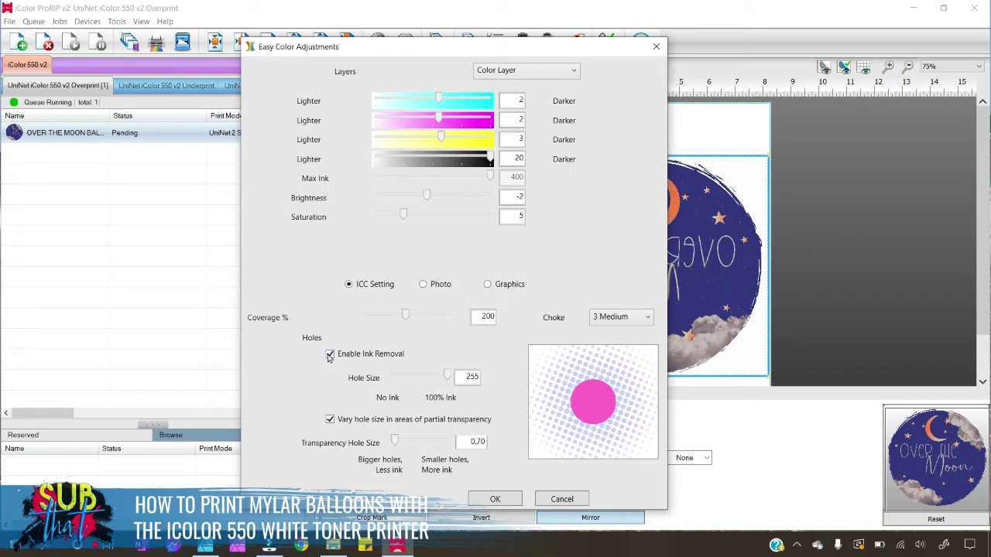
left_click(330, 354)
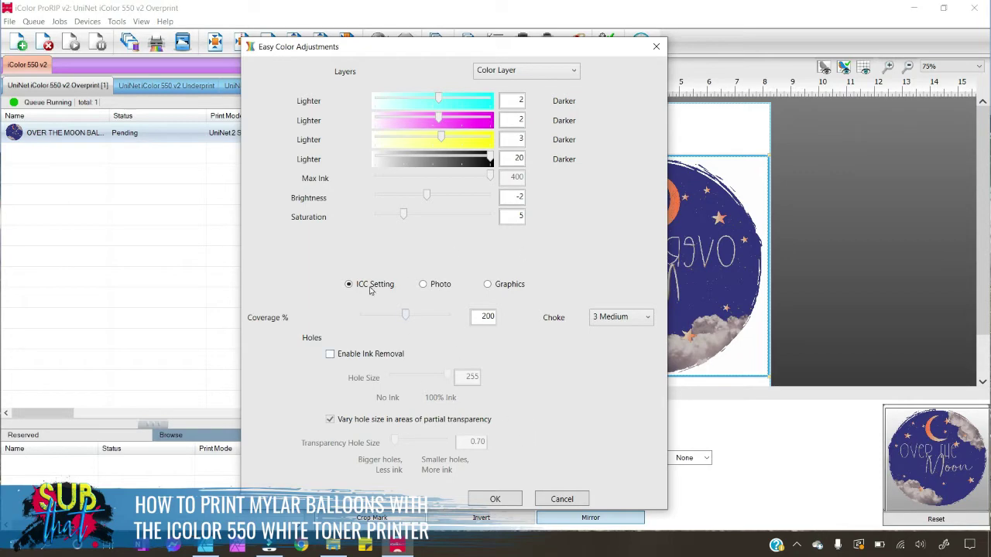
left_click(495, 499)
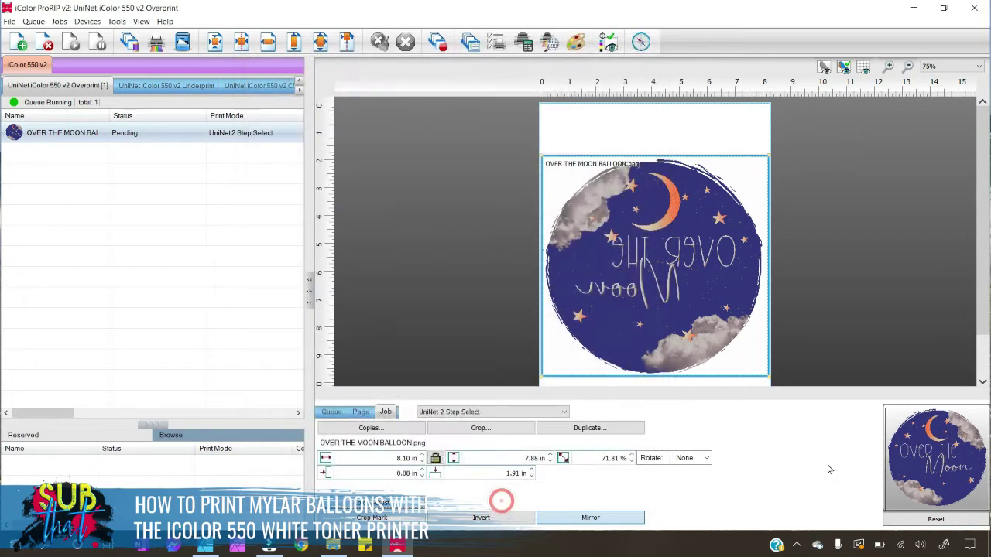
Check the sheet's copies, input tray, resolution and paper type, and select the OVER THE MOON BALLOON job for printing
left_click(364, 415)
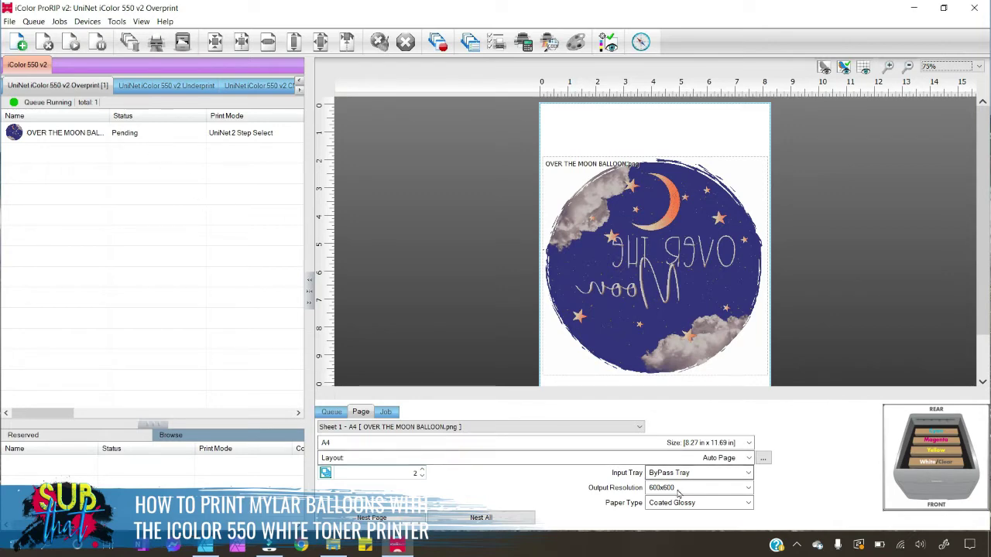
left_click(64, 135)
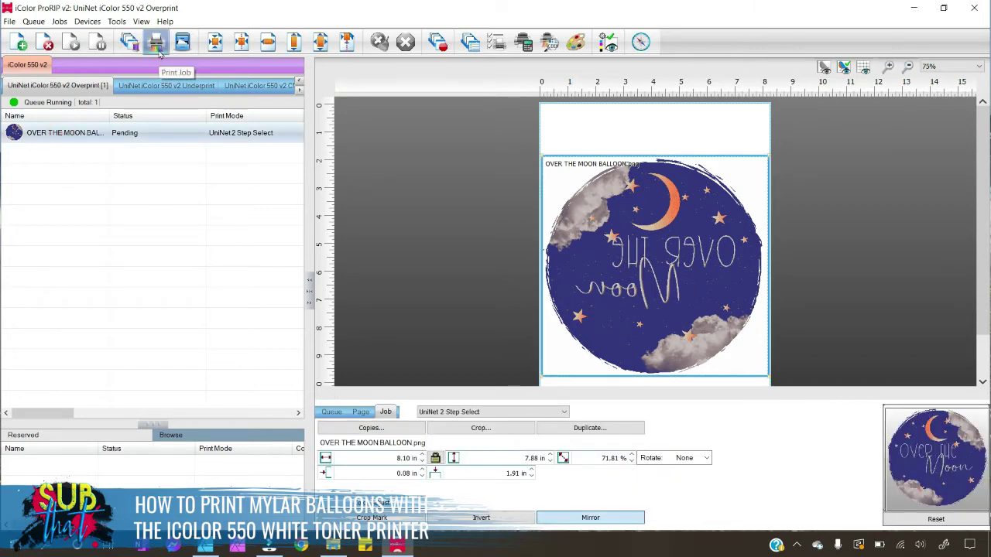